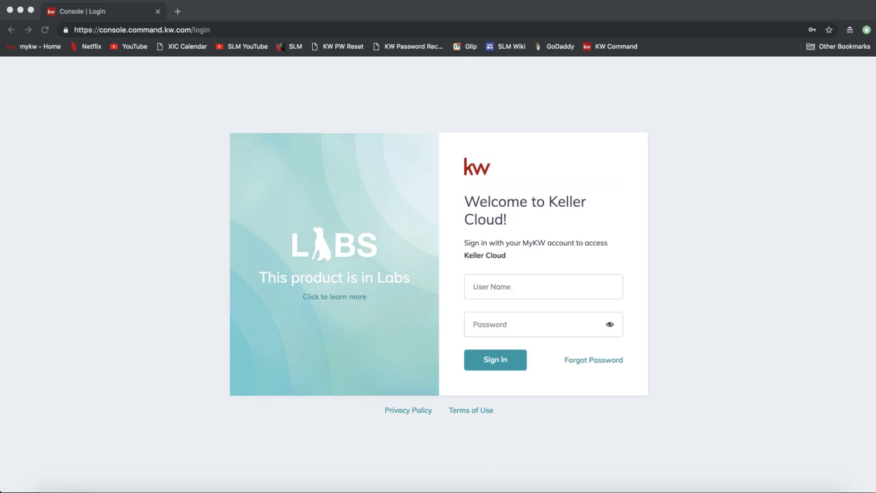
- Go to agent.kw.com in the browser's address bar
{"action": "left_click", "coordinate": [161, 29]}
{"action": "type", "text": "age"}
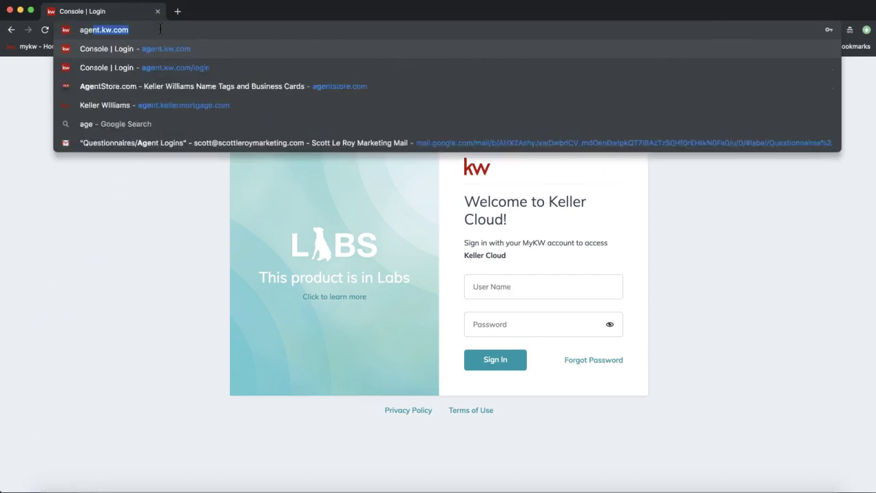
{"action": "type", "text": "nt.kw.com"}
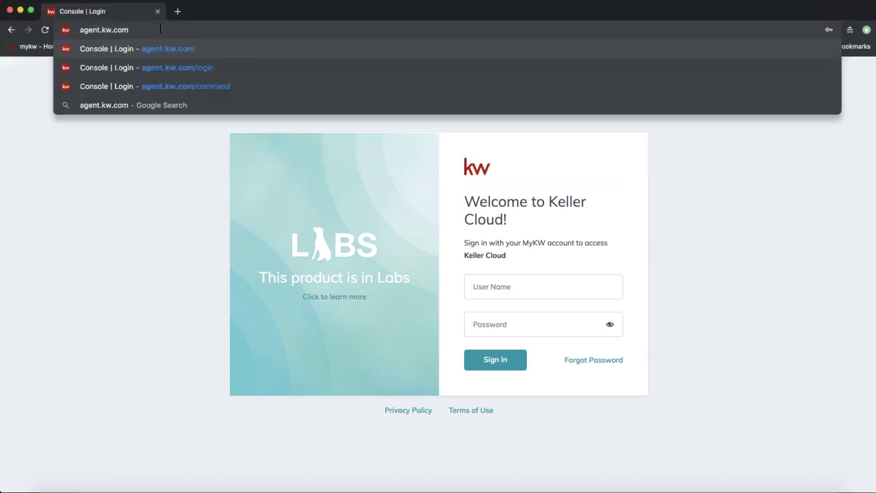
{"action": "left_click", "coordinate": [81, 31]}
{"action": "left_click_drag", "start_coordinate": [80, 31], "coordinate": [142, 31]}
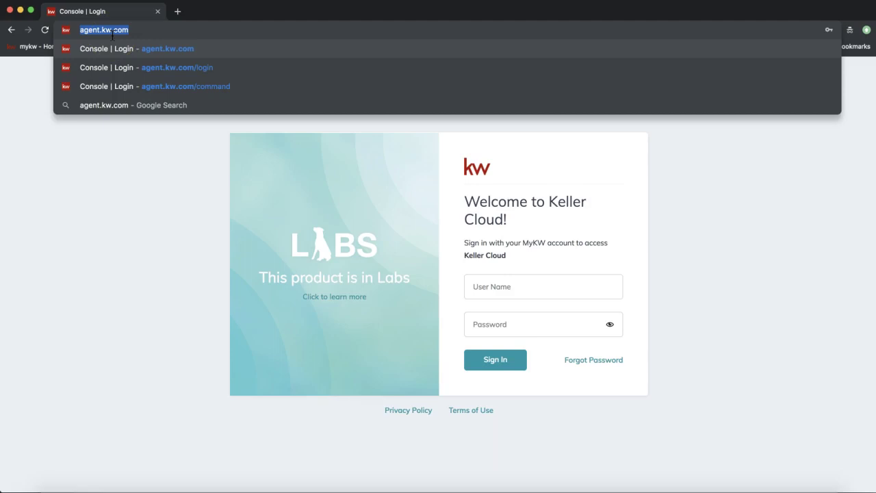
{"action": "key", "text": "Return"}
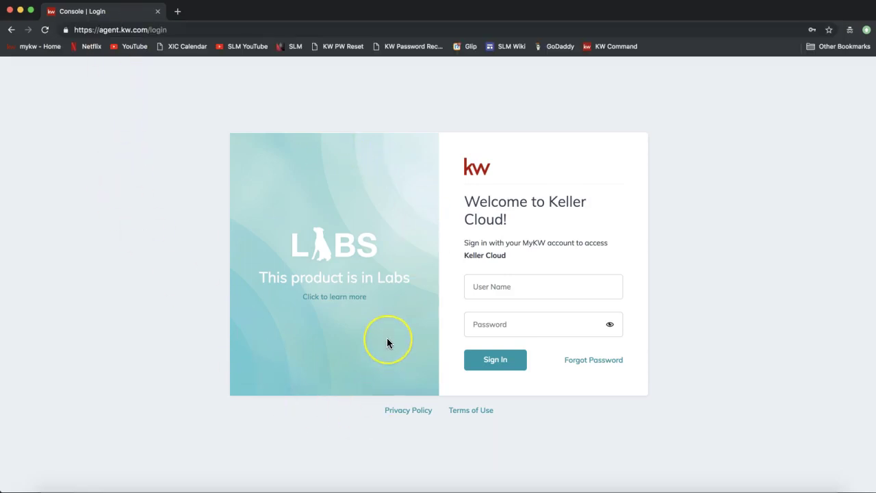
- Enter the account's user name and password in the sign-in fields
{"action": "left_click", "coordinate": [499, 286]}
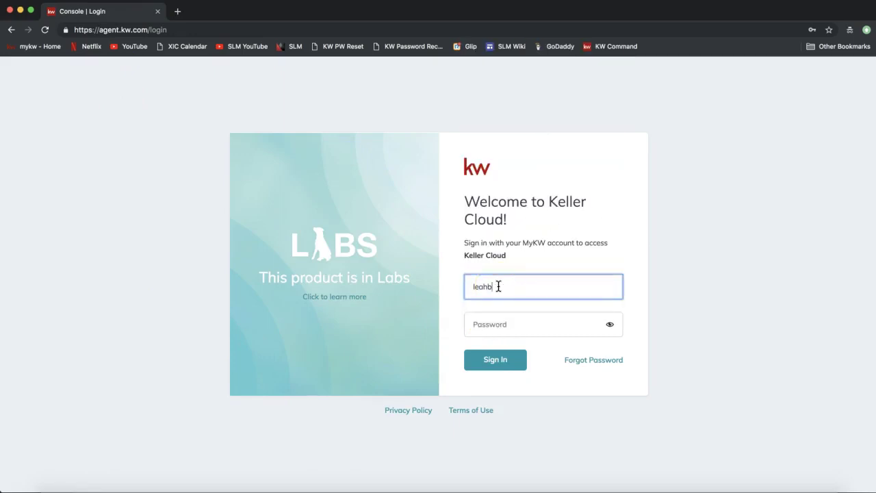
{"action": "key", "text": "Tab"}
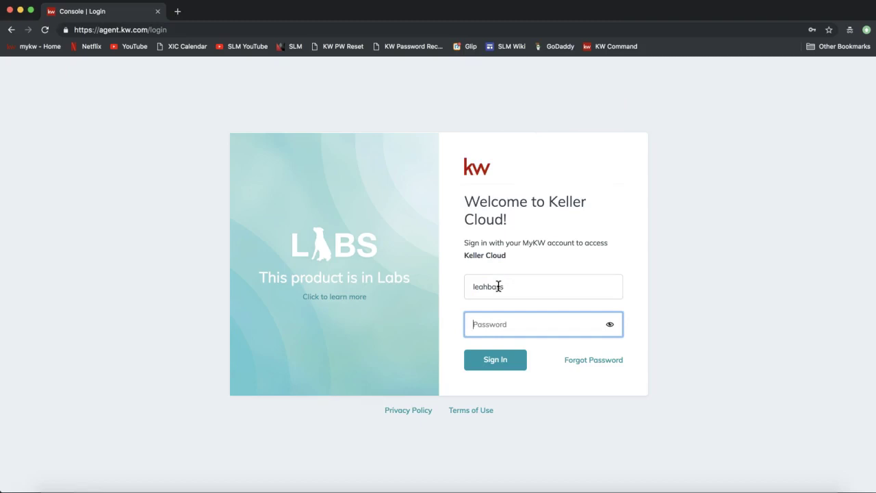
{"action": "type", "text": "************"}
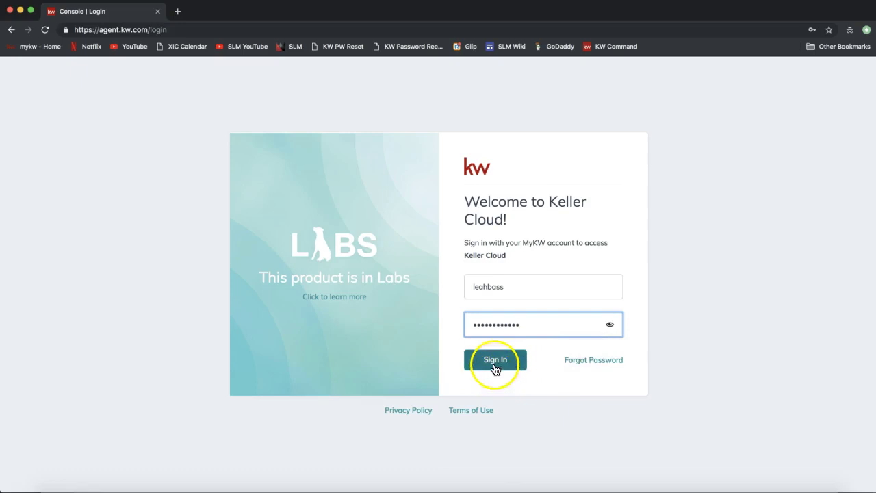
- Sign in, then choose Settings from the account menu to show the Applications list
{"action": "left_click", "coordinate": [495, 369]}
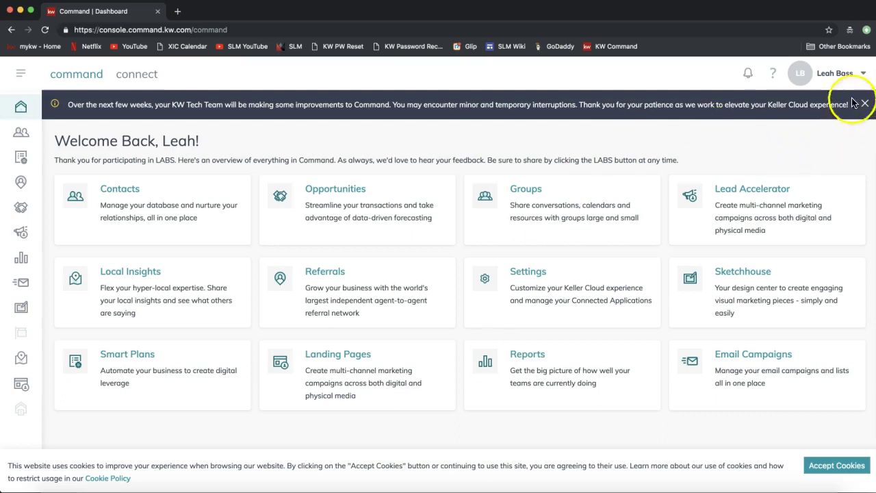
{"action": "left_click", "coordinate": [833, 78]}
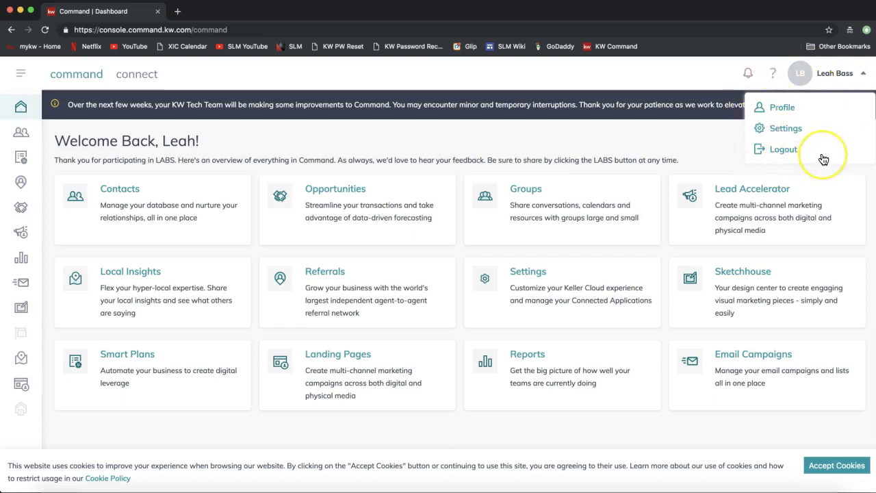
{"action": "left_click", "coordinate": [791, 132]}
{"action": "left_click", "coordinate": [786, 131]}
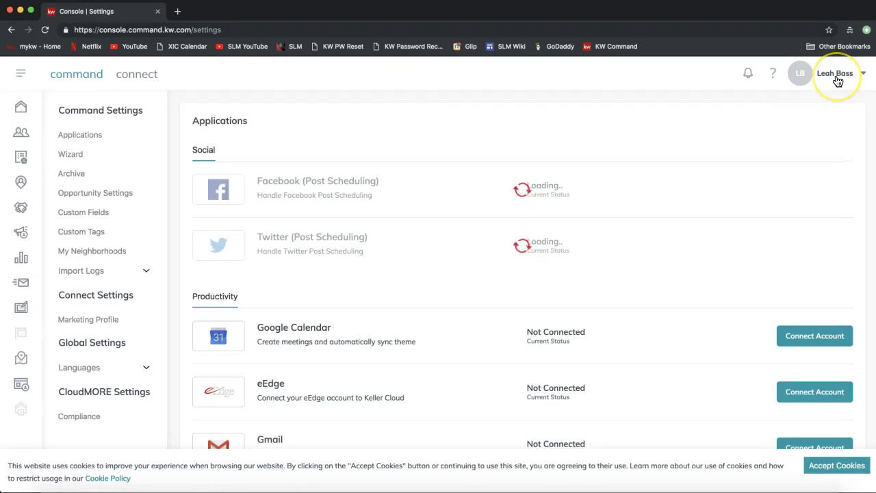
- Close the account menu, scroll to Marketing Automation, and select the Facebook Ad Manager entry
{"action": "left_click", "coordinate": [836, 73]}
{"action": "left_click", "coordinate": [783, 130]}
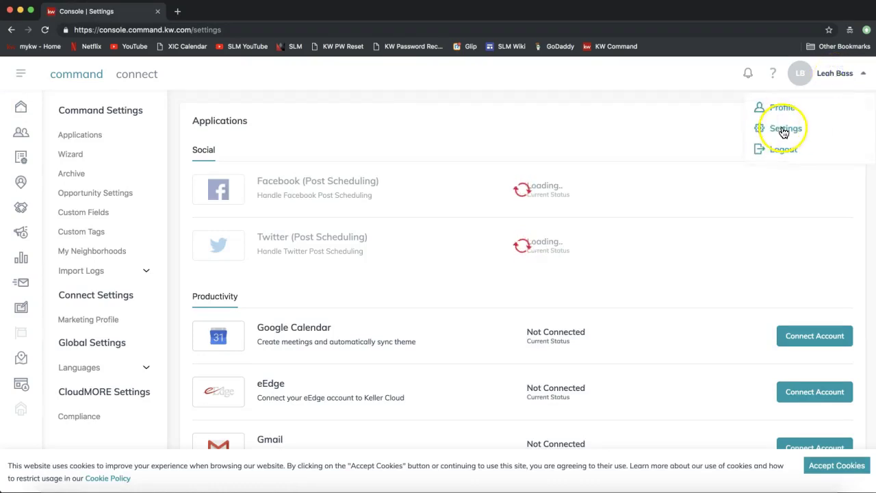
{"action": "left_click", "coordinate": [368, 128]}
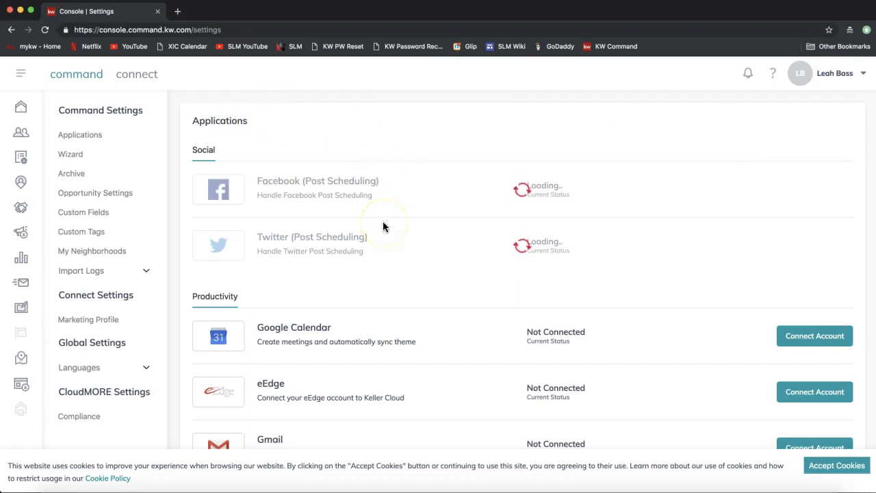
{"action": "scroll", "coordinate": [383, 221], "scroll_direction": "down", "scroll_amount": 3}
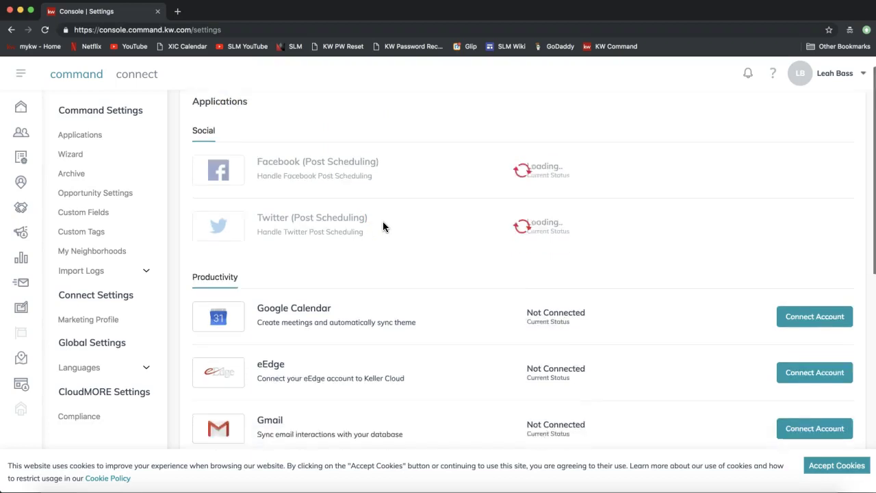
{"action": "scroll", "coordinate": [383, 221], "scroll_direction": "down", "scroll_amount": 2}
{"action": "scroll", "coordinate": [383, 221], "scroll_direction": "up", "scroll_amount": 5}
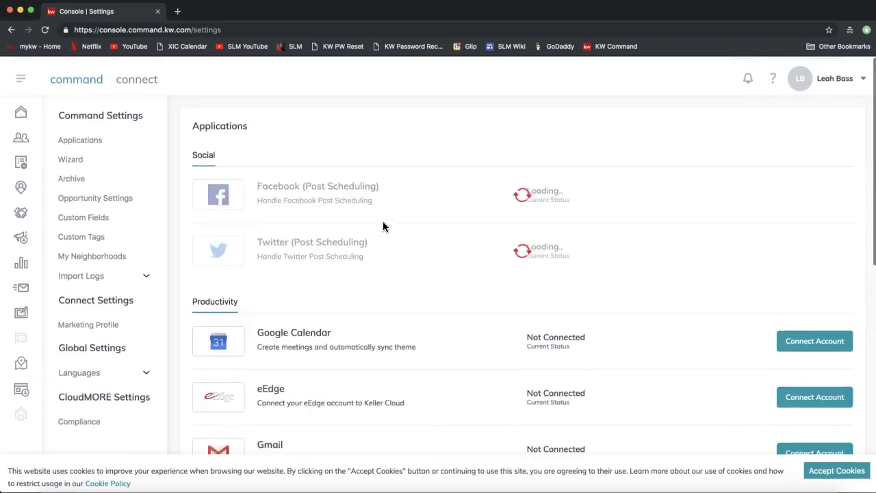
{"action": "scroll", "coordinate": [271, 257], "scroll_direction": "down", "scroll_amount": 12}
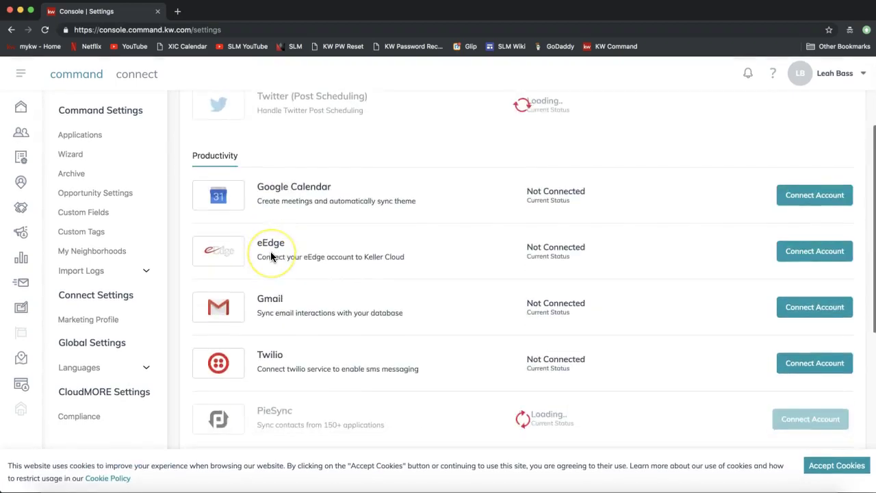
{"action": "scroll", "coordinate": [270, 257], "scroll_direction": "down", "scroll_amount": 1}
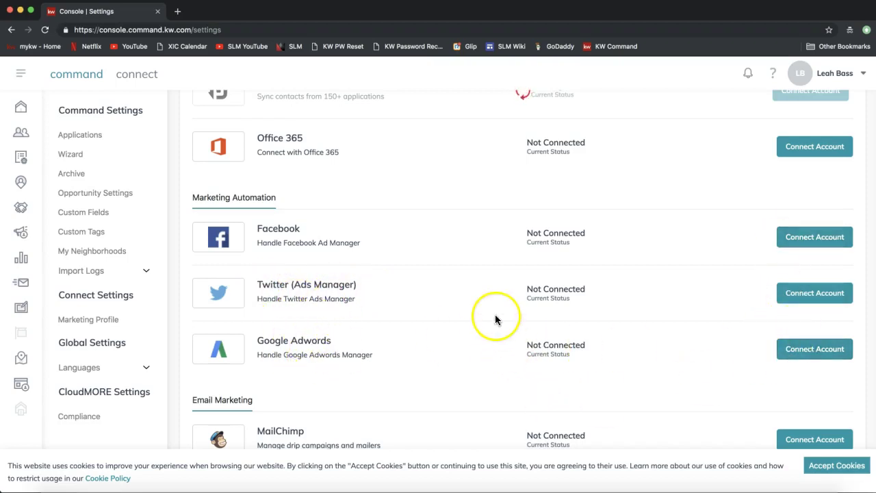
{"action": "double_click", "coordinate": [273, 229]}
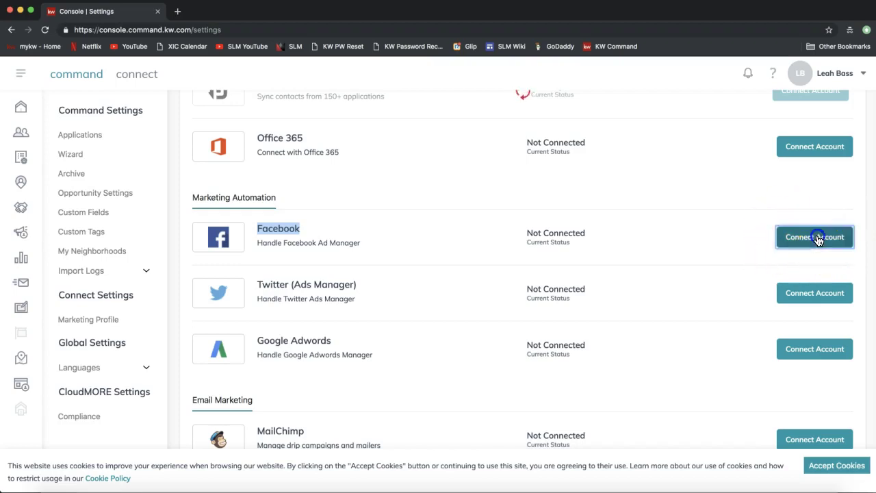
- Connect the Facebook Ad Manager account and scroll through the Applications list
{"action": "left_click", "coordinate": [795, 237]}
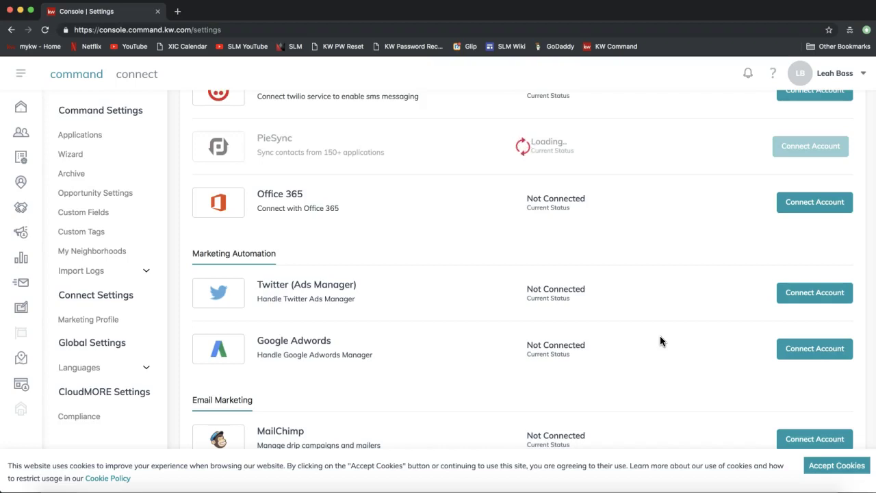
{"action": "scroll", "coordinate": [660, 340], "scroll_direction": "up", "scroll_amount": 6}
{"action": "scroll", "coordinate": [662, 340], "scroll_direction": "up", "scroll_amount": 2}
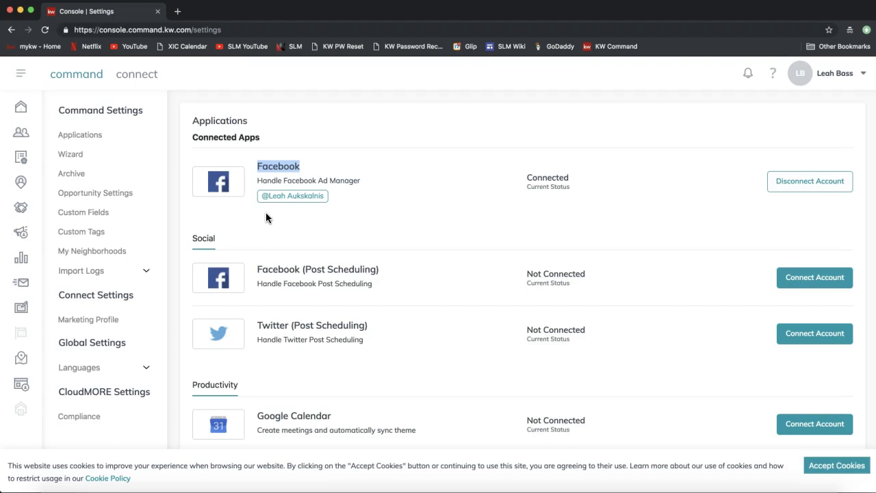
{"action": "scroll", "coordinate": [266, 218], "scroll_direction": "down", "scroll_amount": 10}
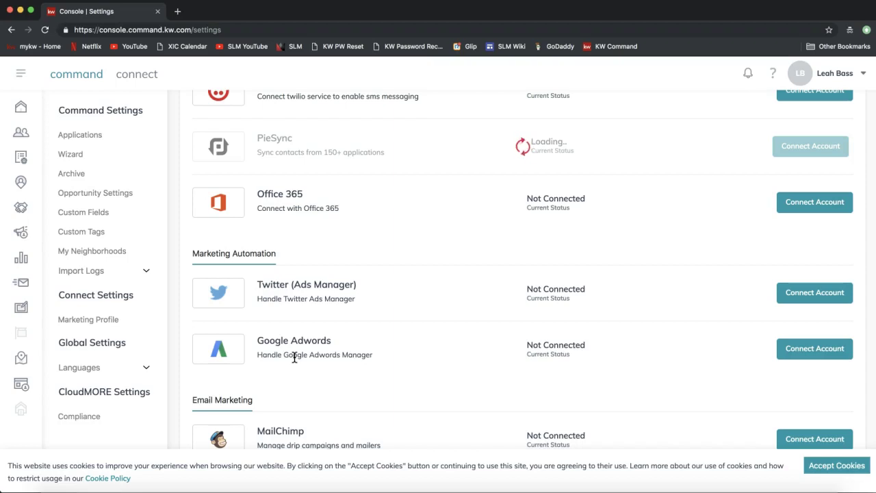
- Scroll to the top of Settings and expand the left sidebar to show section names
{"action": "left_click", "coordinate": [291, 350]}
{"action": "scroll", "coordinate": [290, 349], "scroll_direction": "up", "scroll_amount": 1}
{"action": "scroll", "coordinate": [290, 350], "scroll_direction": "up", "scroll_amount": 10}
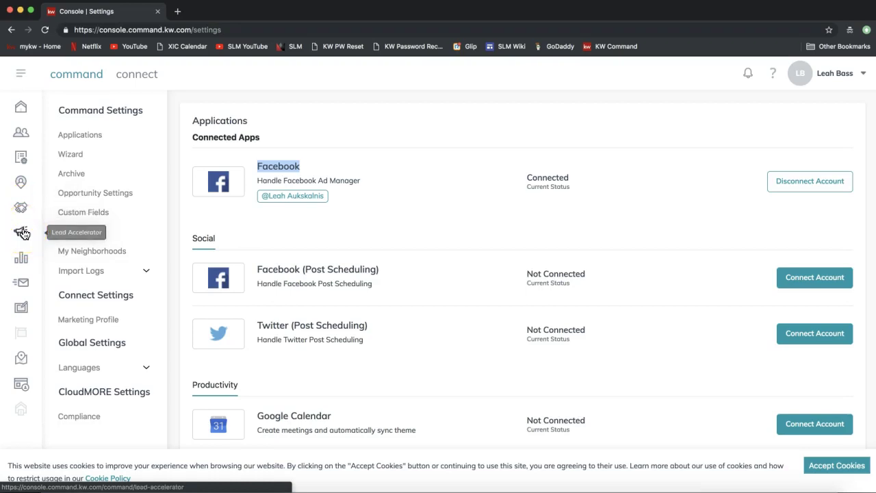
{"action": "left_click", "coordinate": [21, 75]}
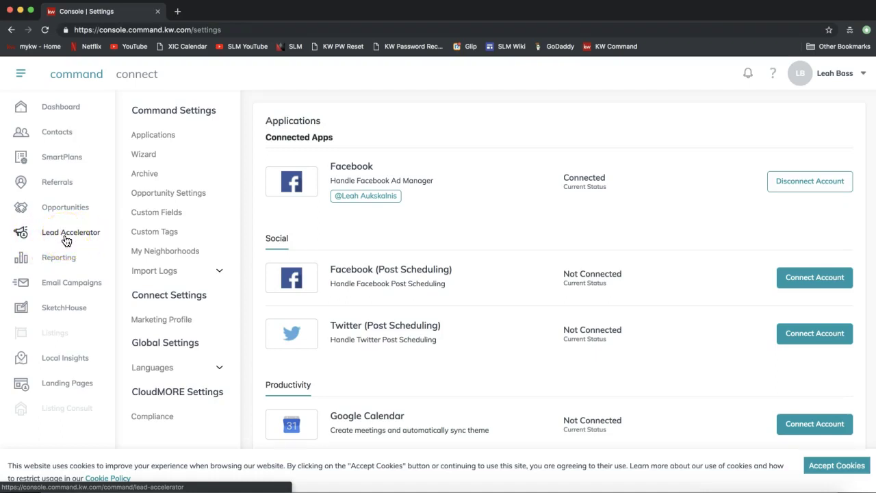
{"action": "left_click", "coordinate": [66, 235]}
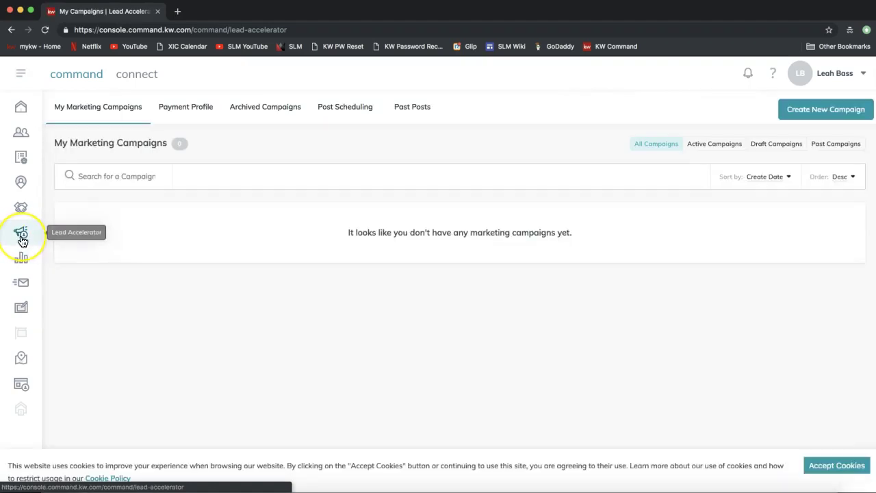
{"action": "left_click", "coordinate": [21, 74]}
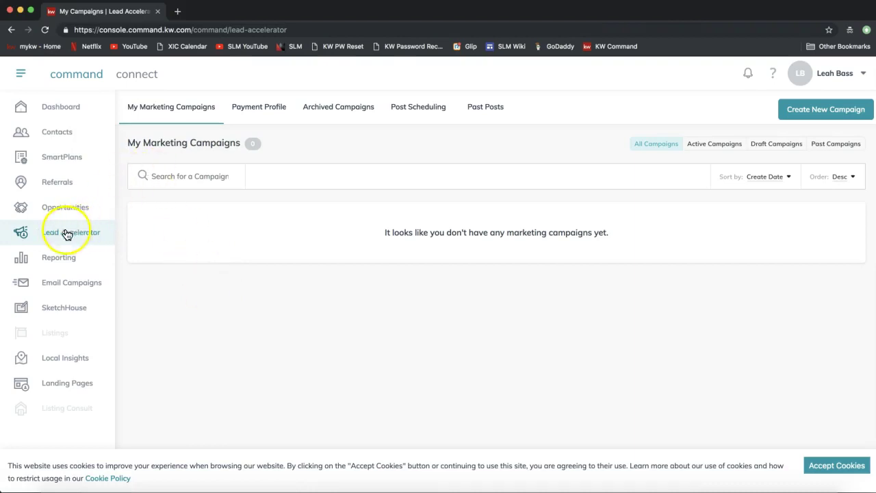
{"action": "left_click", "coordinate": [18, 75]}
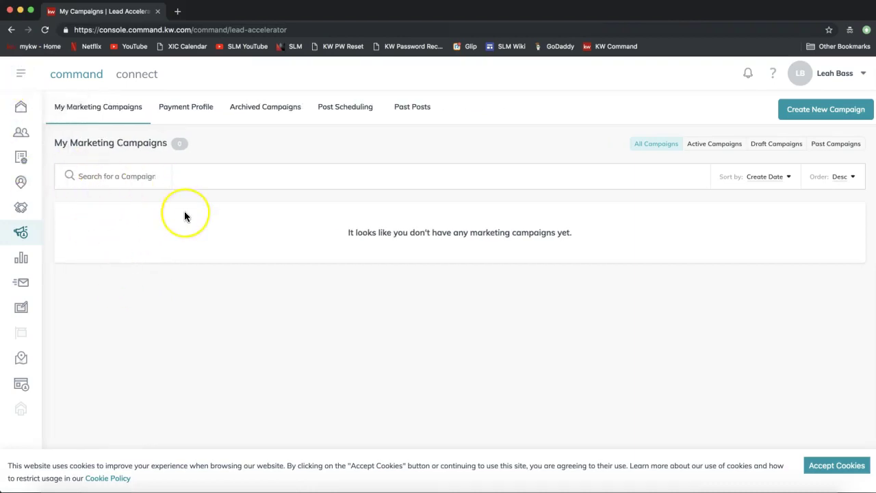
{"action": "left_click_drag", "start_coordinate": [54, 143], "coordinate": [166, 140]}
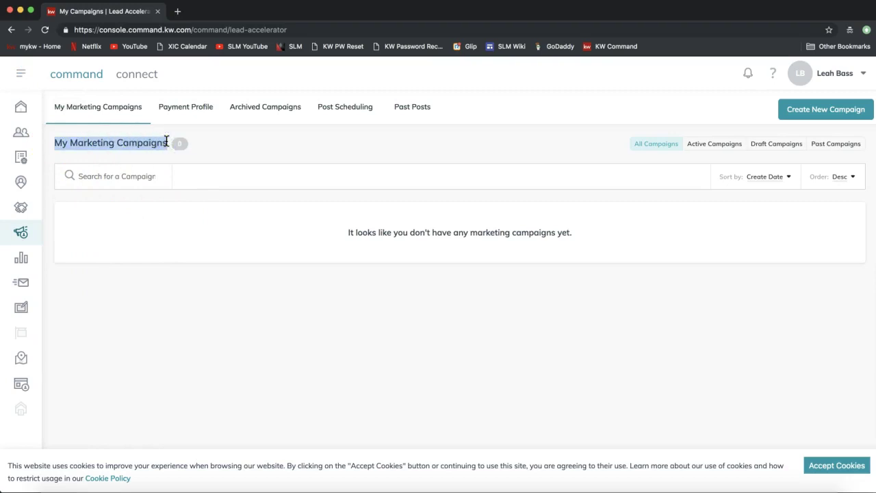
{"action": "key", "text": "super+Tab"}
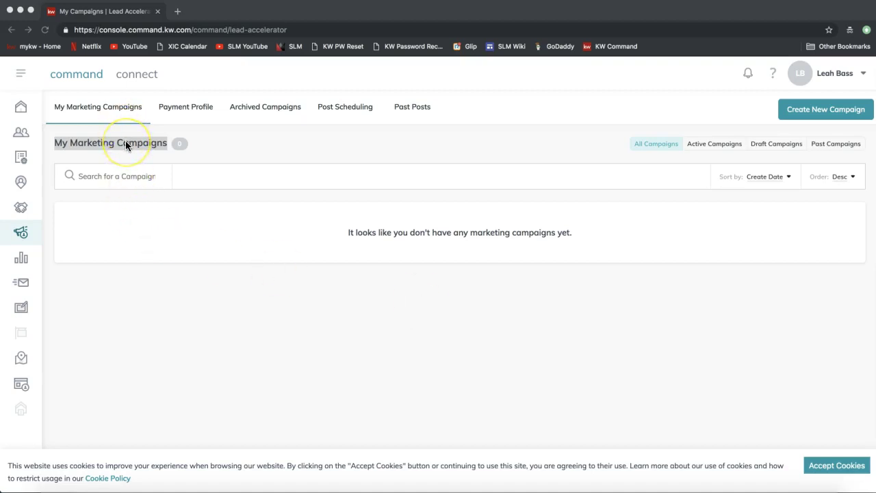
- Open the Payment Profile page with no card on file, then view and dismiss the Add Card form
{"action": "left_click", "coordinate": [184, 110]}
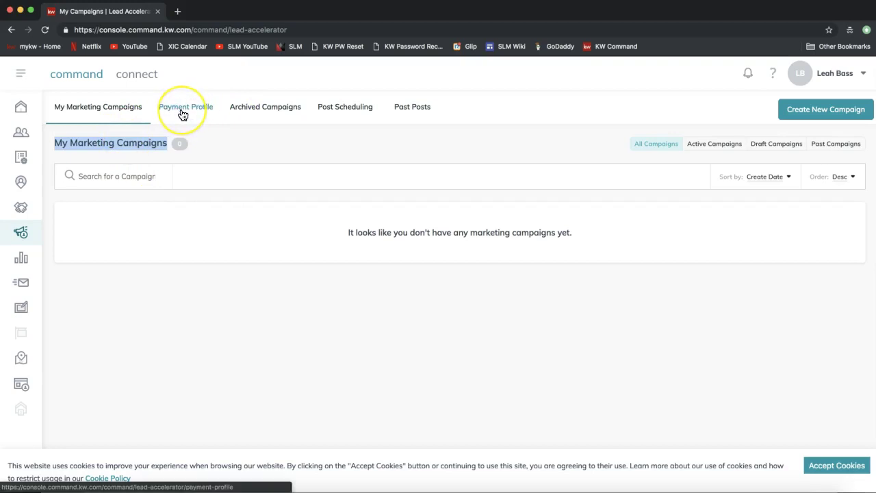
{"action": "left_click", "coordinate": [183, 113]}
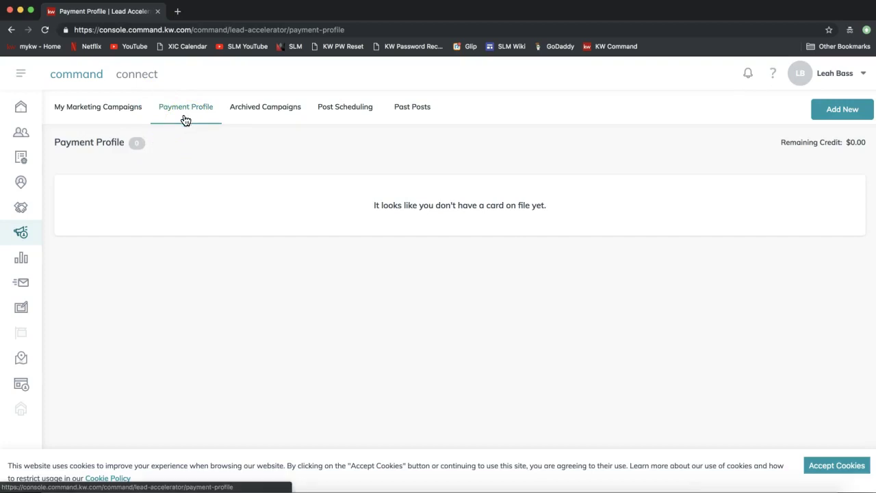
{"action": "left_click", "coordinate": [185, 125]}
{"action": "left_click_drag", "start_coordinate": [369, 206], "coordinate": [552, 206]}
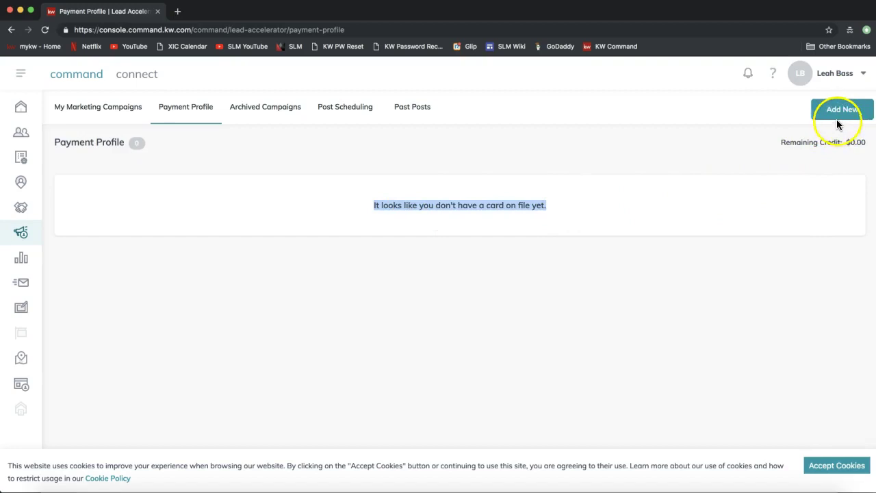
{"action": "left_click", "coordinate": [832, 117]}
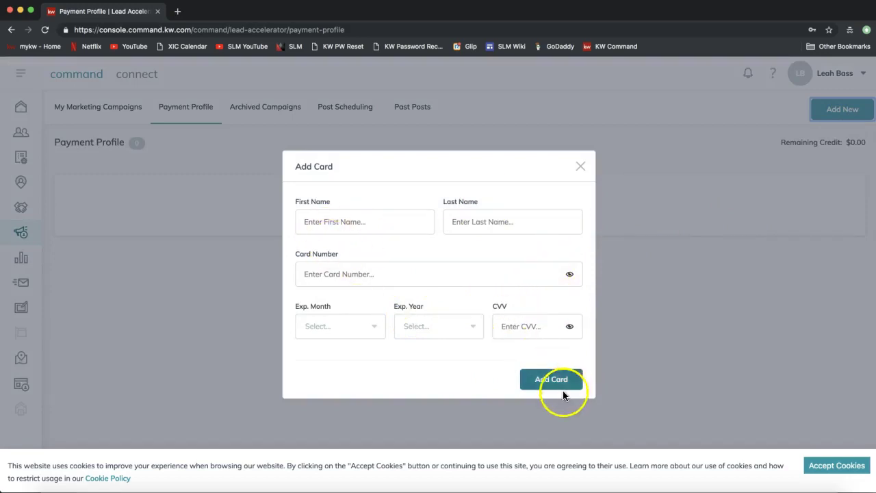
{"action": "left_click", "coordinate": [582, 168]}
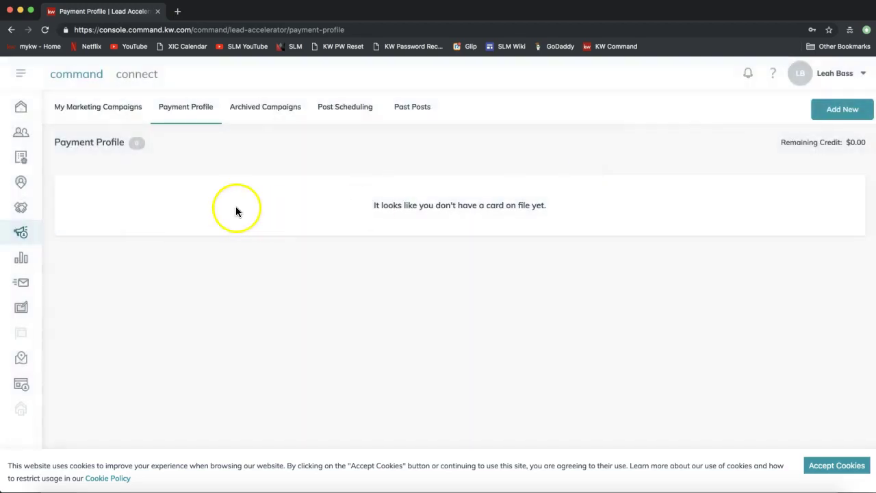
- Switch to the My Marketing Campaigns tab, which lists no campaigns yet
{"action": "left_click", "coordinate": [100, 114]}
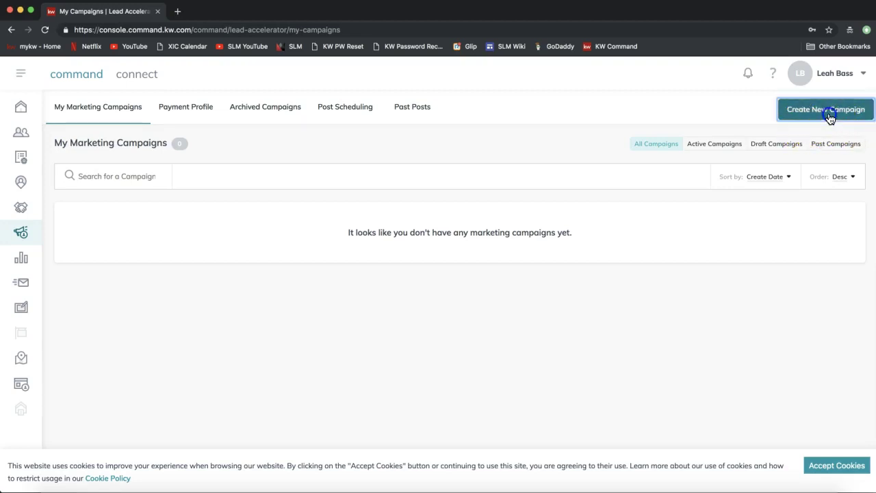
- Create a new campaign, accept the cookie notice, and name it 'Test Campaign'
{"action": "left_click", "coordinate": [829, 114]}
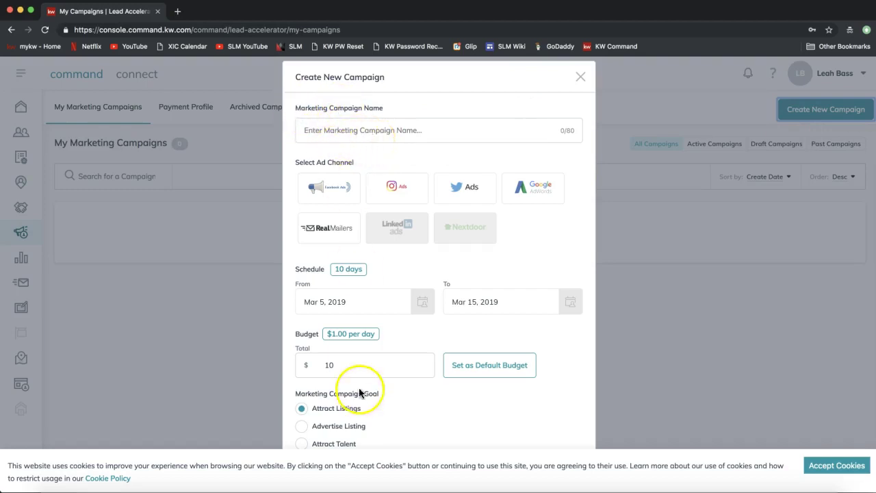
{"action": "left_click", "coordinate": [839, 467]}
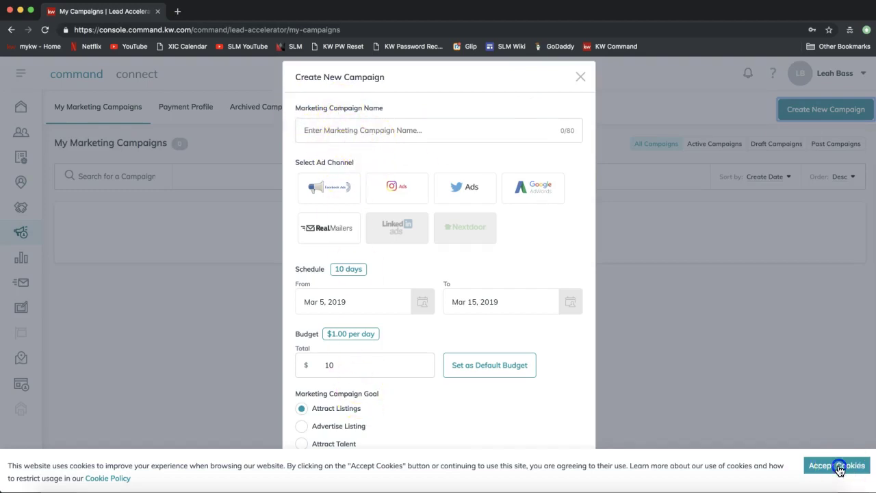
{"action": "left_click", "coordinate": [352, 129]}
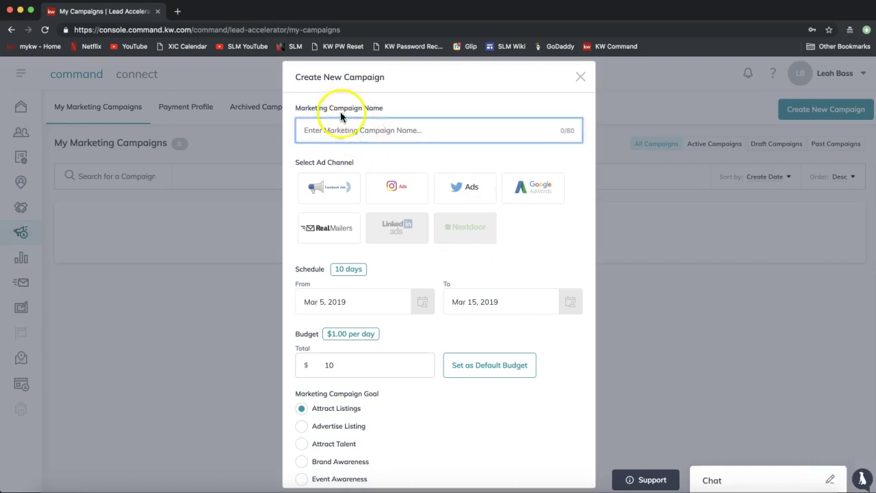
{"action": "type", "text": "Test "}
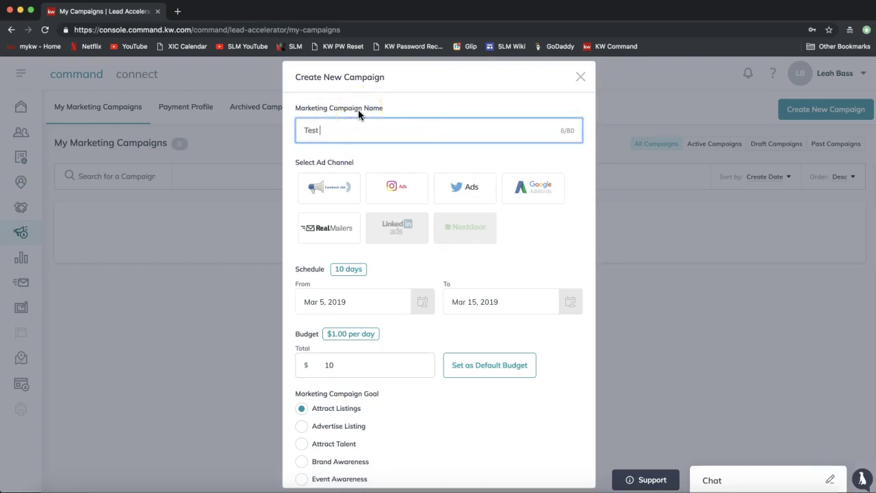
{"action": "type", "text": "Campaign"}
{"action": "left_click", "coordinate": [374, 116]}
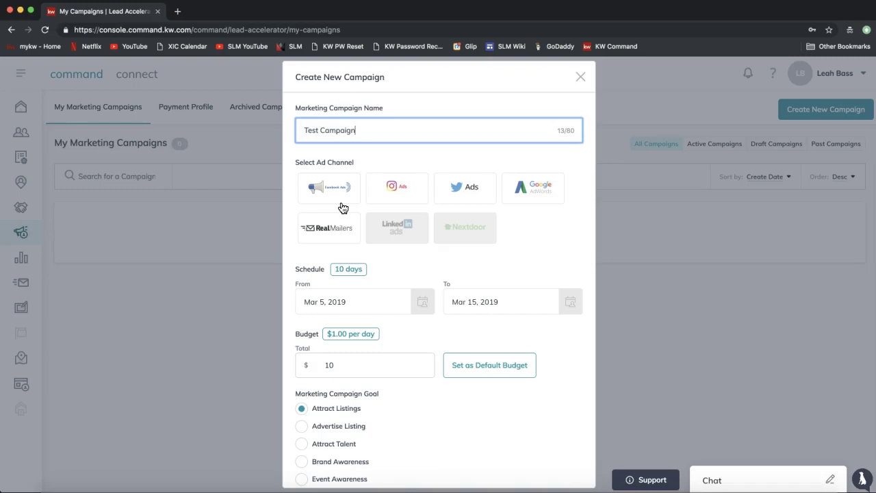
- Try the Instagram Ads card, then settle on Facebook Ads as the channel
{"action": "left_click", "coordinate": [344, 198]}
{"action": "left_click", "coordinate": [425, 177]}
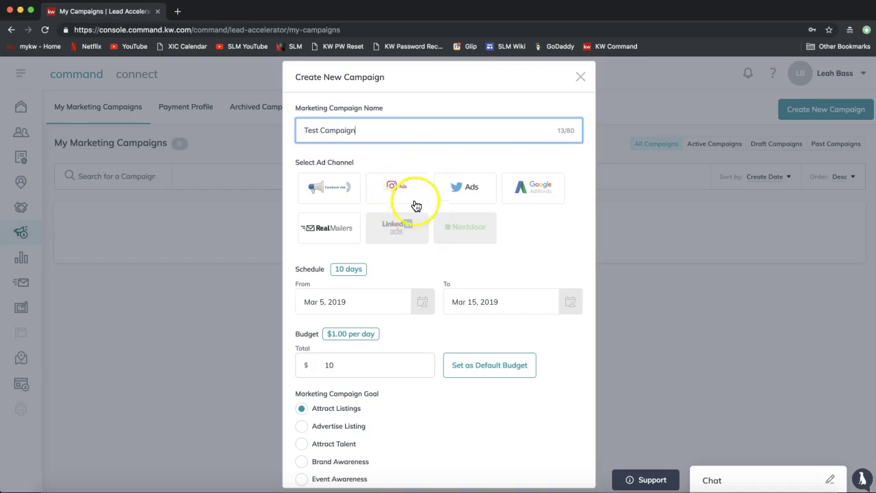
{"action": "left_click", "coordinate": [400, 186]}
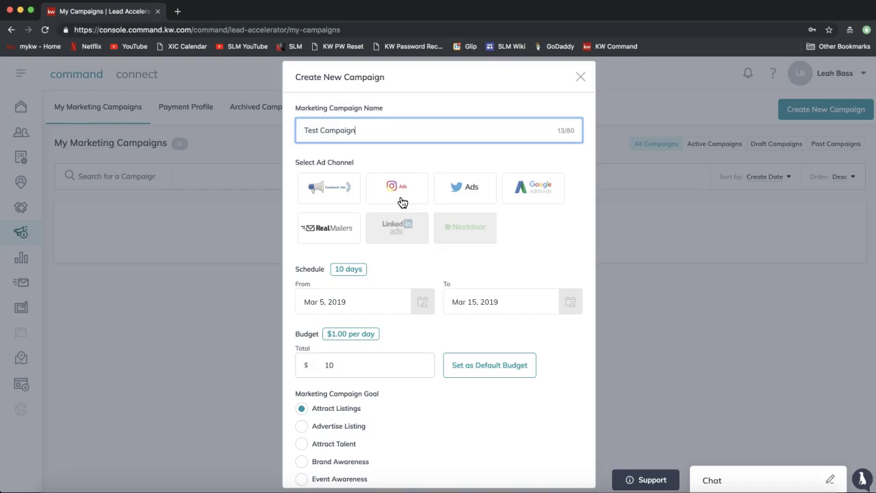
{"action": "left_click", "coordinate": [373, 182]}
{"action": "left_click", "coordinate": [402, 181]}
{"action": "left_click", "coordinate": [390, 181]}
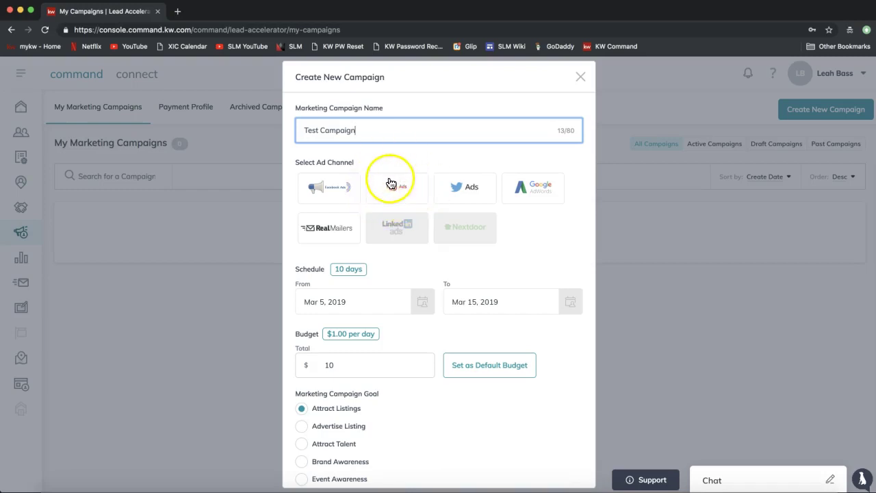
{"action": "left_click", "coordinate": [392, 183]}
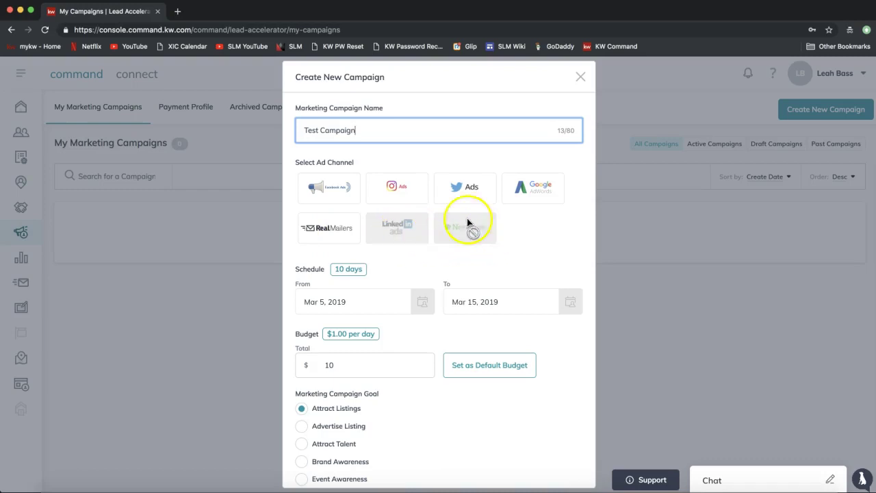
{"action": "left_click", "coordinate": [340, 194]}
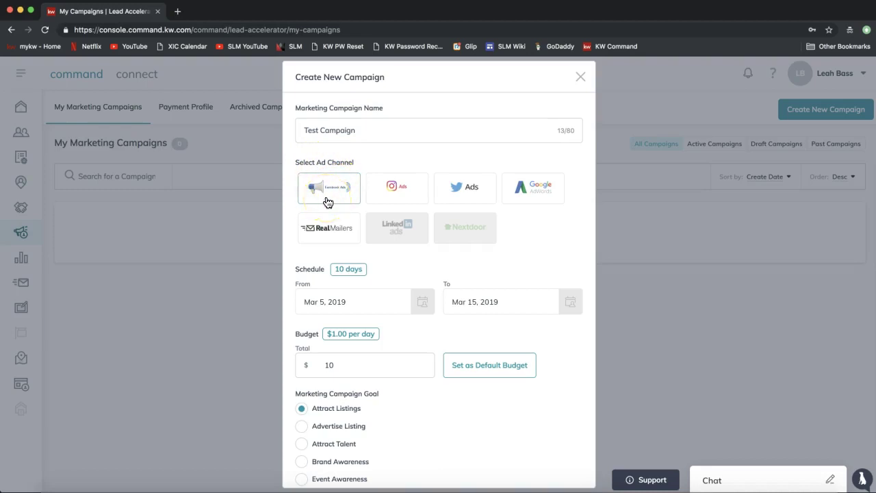
- Check the Mar 5–15, 2019 dates and $10 budget, choose Configure Campaign, then close the form
{"action": "left_click", "coordinate": [327, 202]}
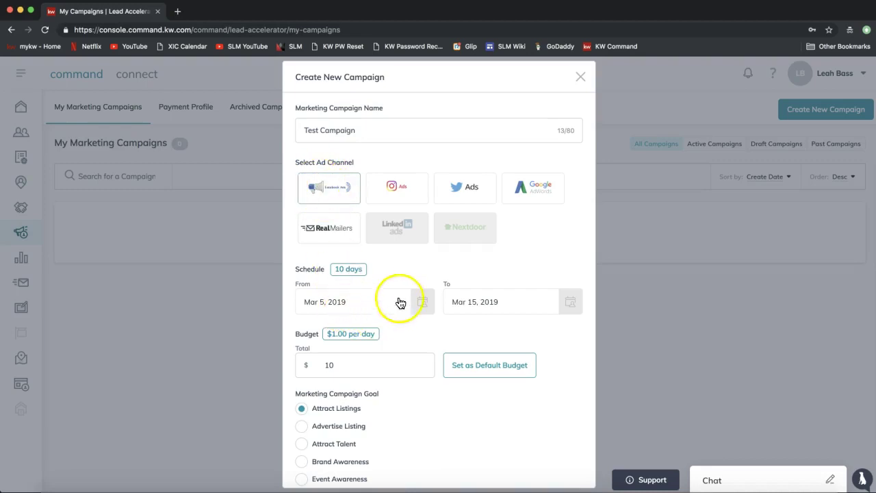
{"action": "scroll", "coordinate": [410, 276], "scroll_direction": "down", "scroll_amount": 1}
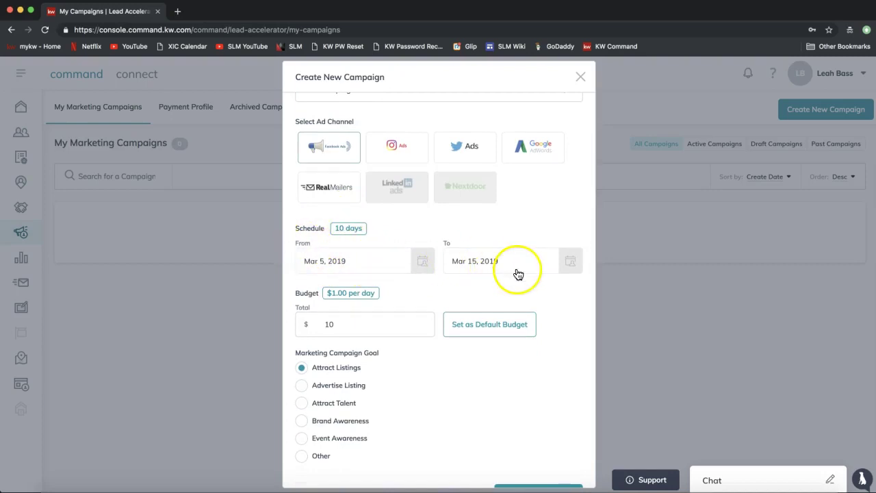
{"action": "left_click", "coordinate": [423, 260]}
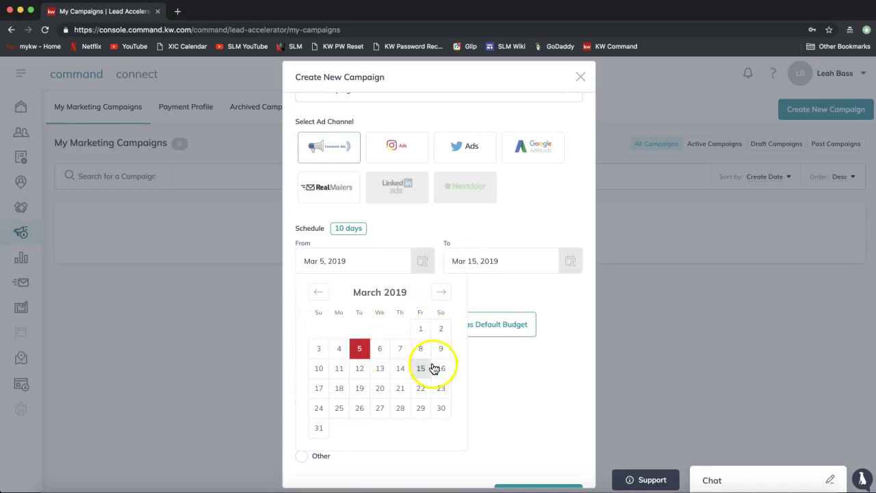
{"action": "left_click", "coordinate": [515, 231]}
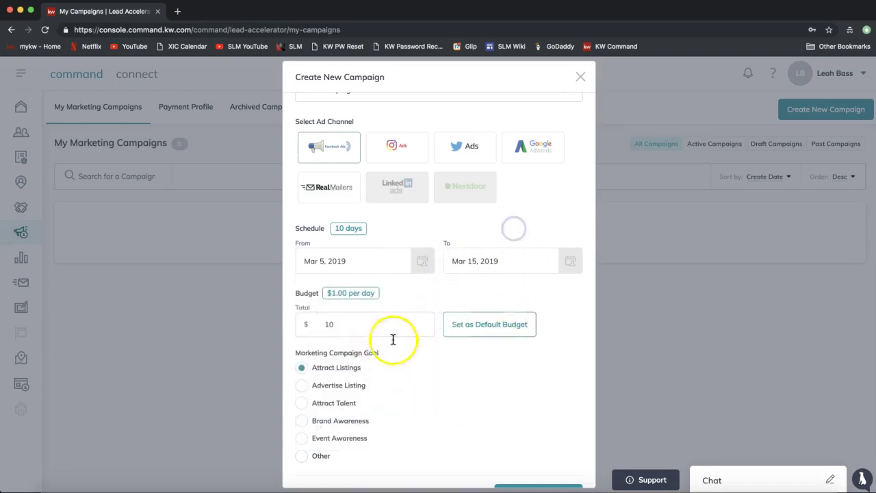
{"action": "double_click", "coordinate": [307, 293]}
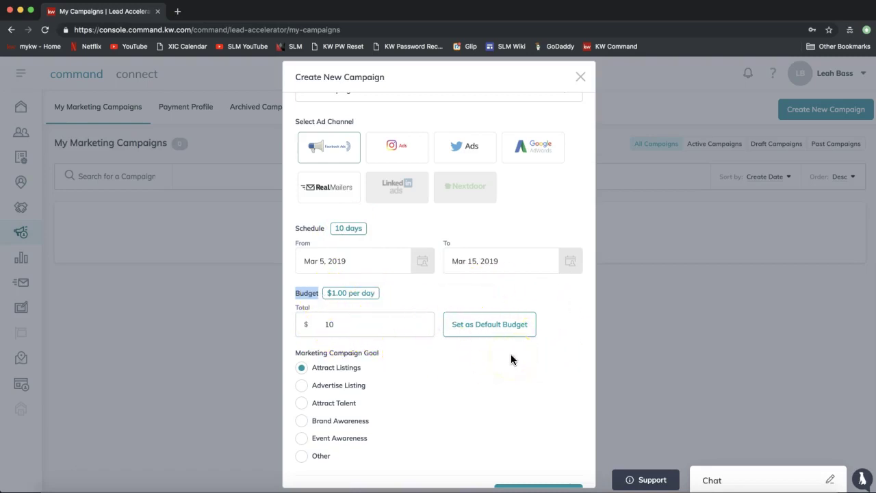
{"action": "scroll", "coordinate": [511, 354], "scroll_direction": "down", "scroll_amount": 1}
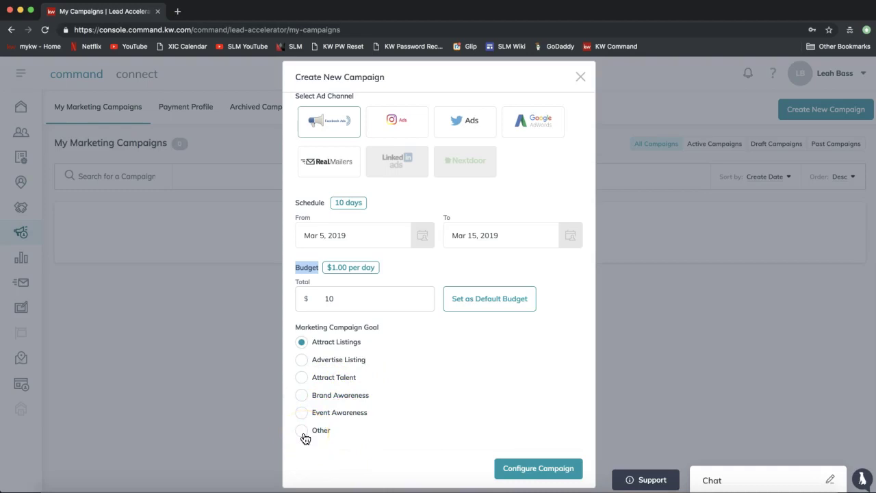
{"action": "left_click", "coordinate": [539, 473]}
{"action": "left_click", "coordinate": [579, 78]}
- Maximize the second account's window to view its draft Facebook Listings campaign, $0 of $10 spent
{"action": "key", "text": "super+grave"}
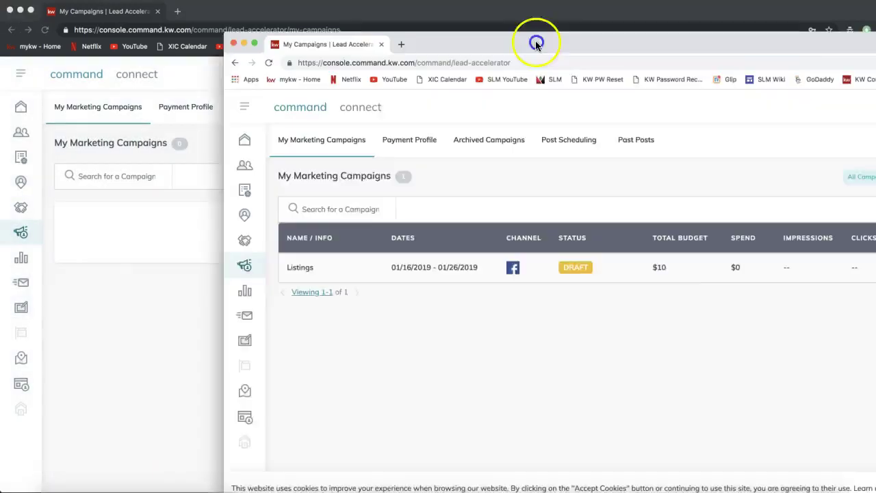
{"action": "left_click_drag", "start_coordinate": [301, 36], "coordinate": [250, 11]}
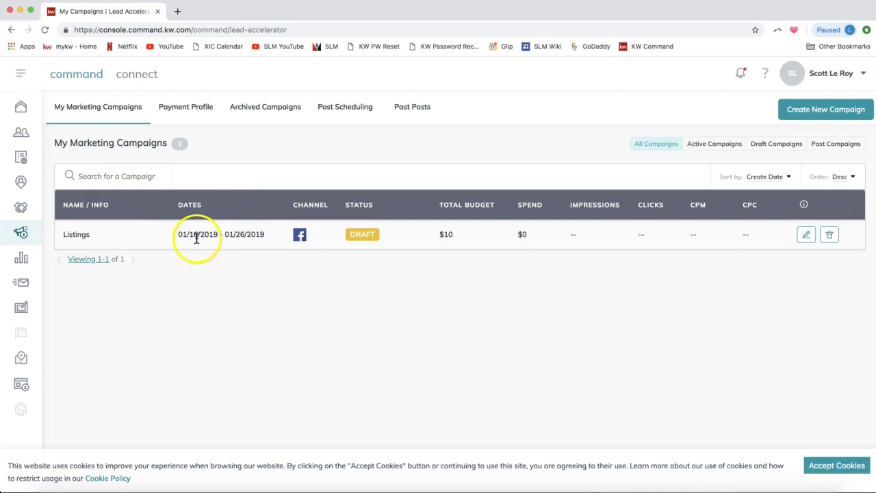
{"action": "left_click", "coordinate": [801, 112]}
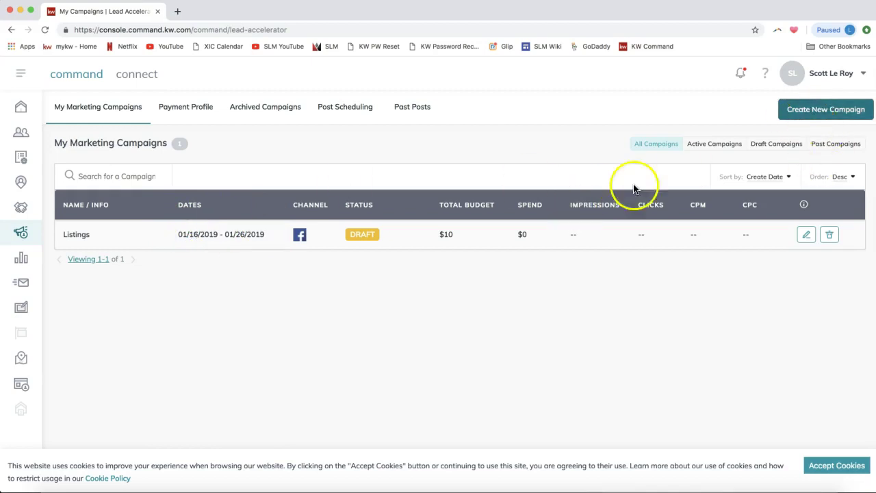